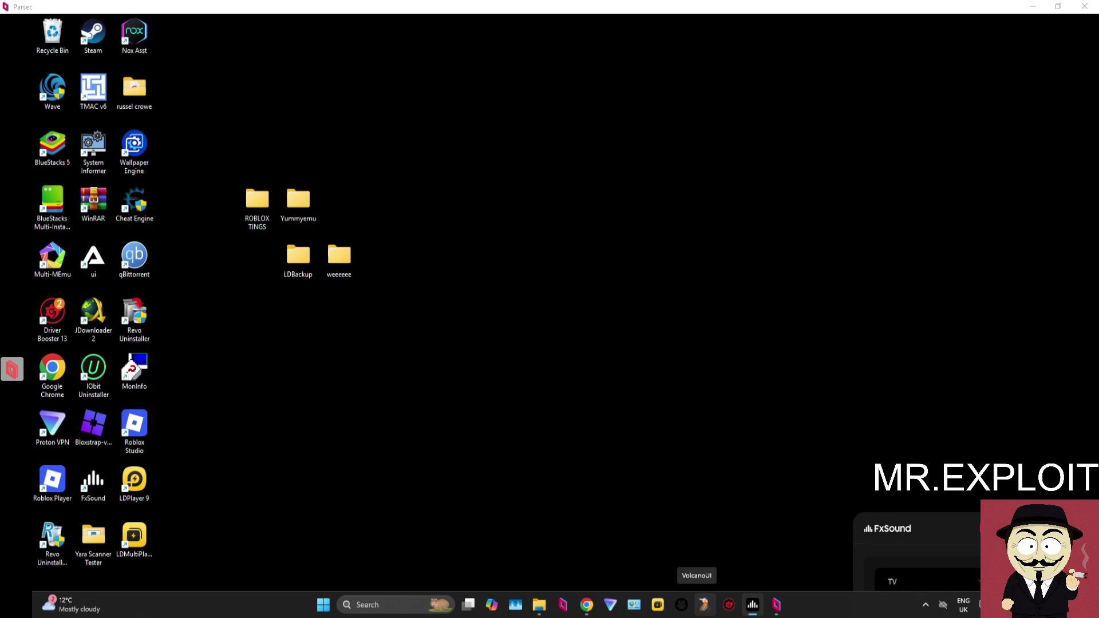
Step: Switch to Chrome and open its Security settings in a new tab to check the Safe Browsing protection level
{"action": "left_click", "coordinate": [586, 605]}
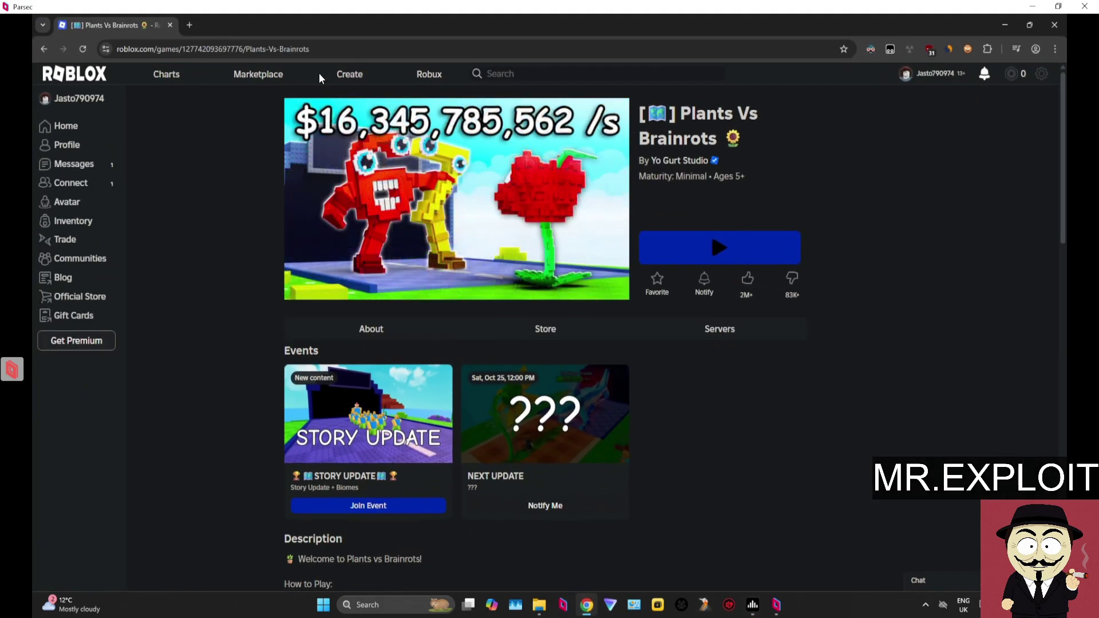
{"action": "left_click", "coordinate": [190, 25]}
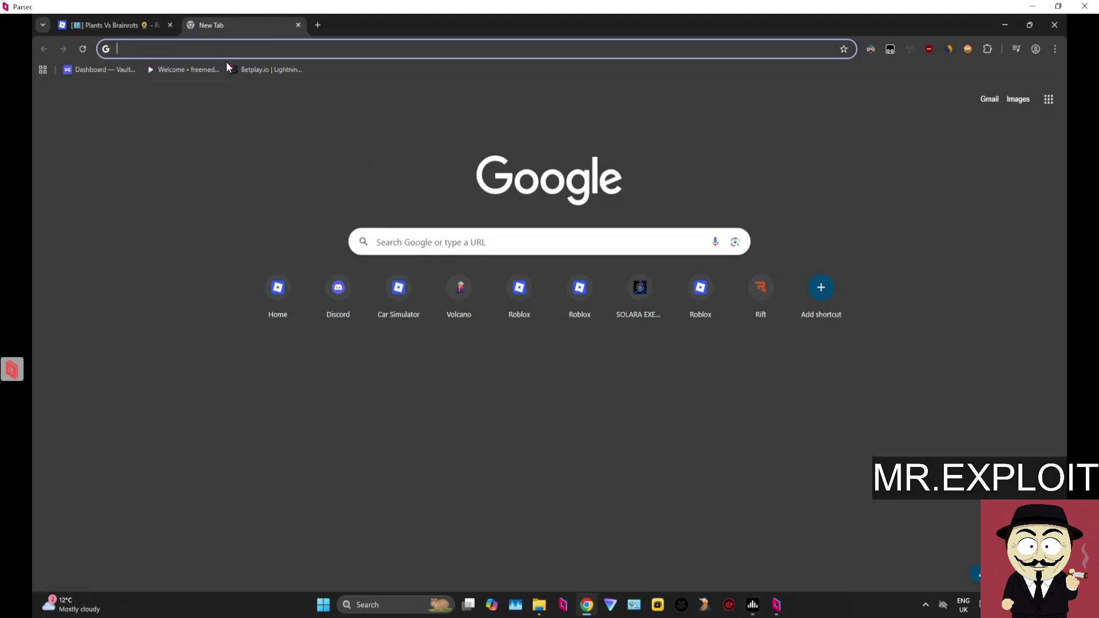
{"action": "left_click", "coordinate": [1055, 50]}
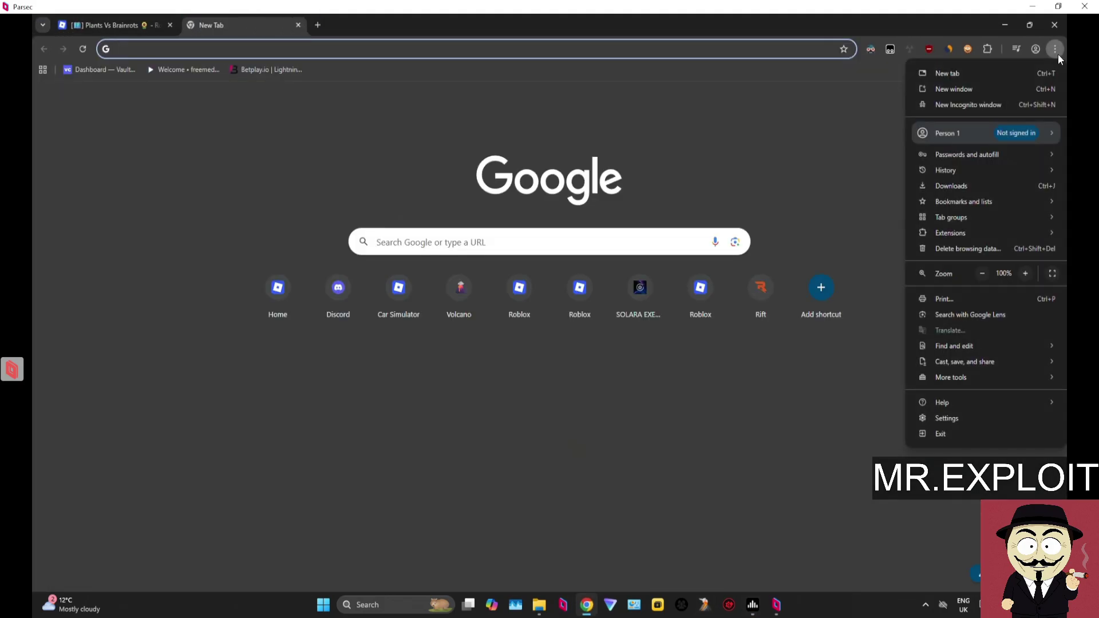
{"action": "left_click", "coordinate": [971, 419]}
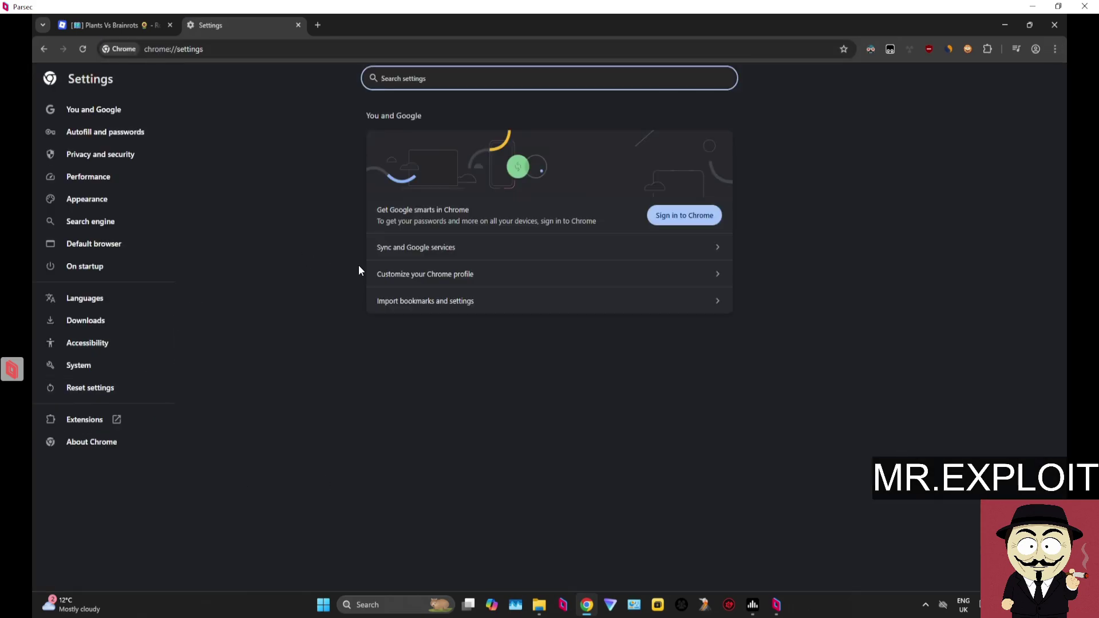
{"action": "left_click", "coordinate": [133, 159]}
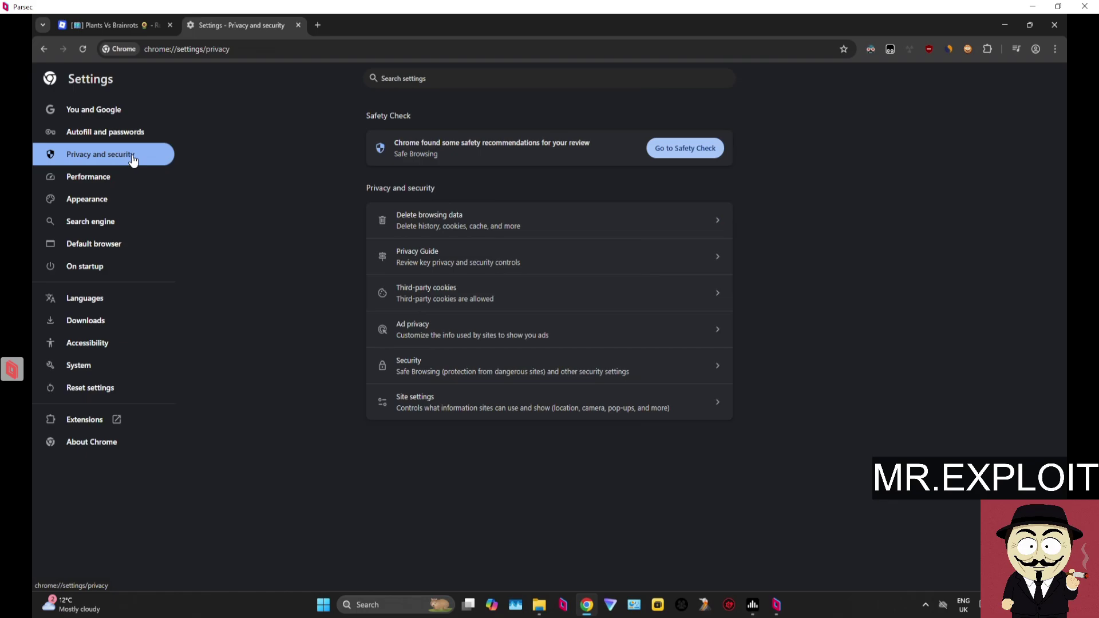
{"action": "left_click", "coordinate": [508, 371]}
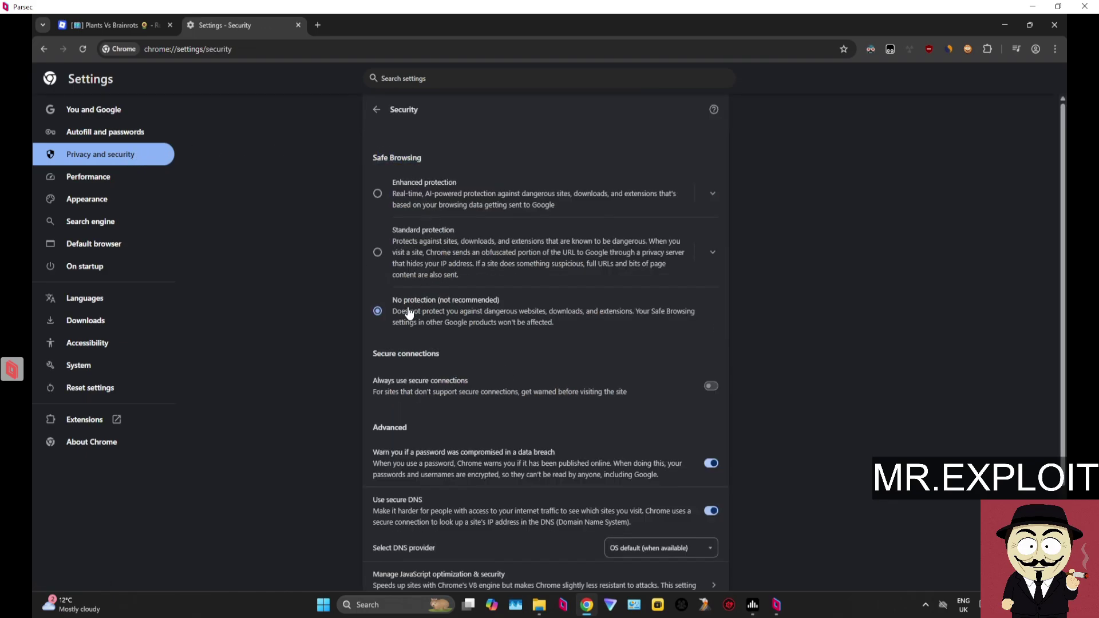
Step: Close the settings page and the extra blank tab, and minimise the browser to return to the desktop
{"action": "left_click", "coordinate": [298, 25]}
{"action": "left_click", "coordinate": [191, 25]}
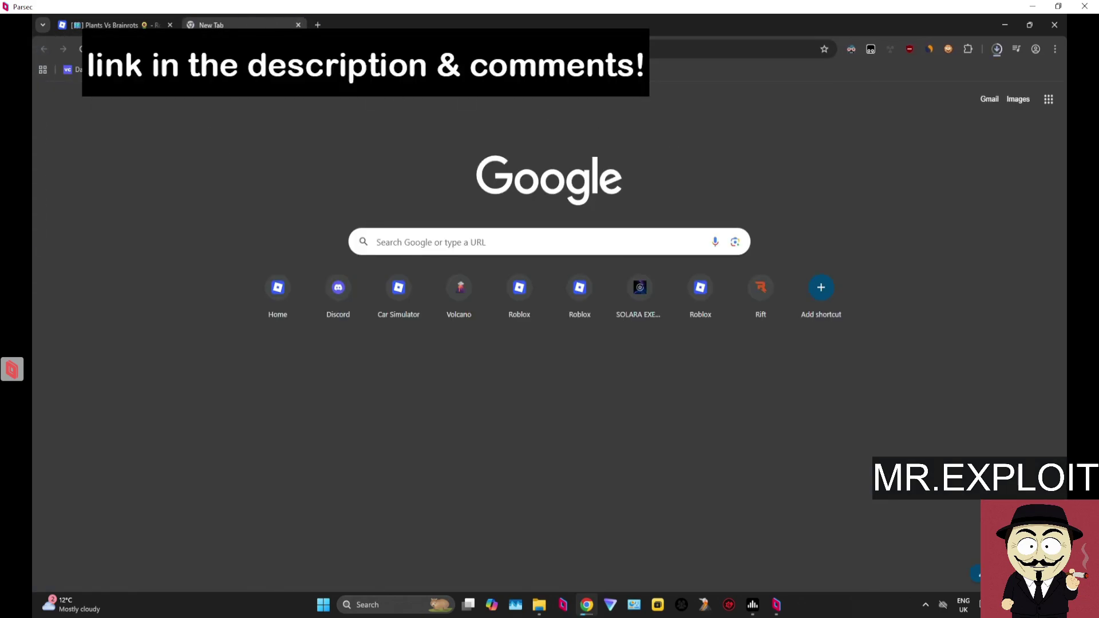
{"action": "left_click", "coordinate": [297, 25]}
{"action": "left_click", "coordinate": [1005, 24]}
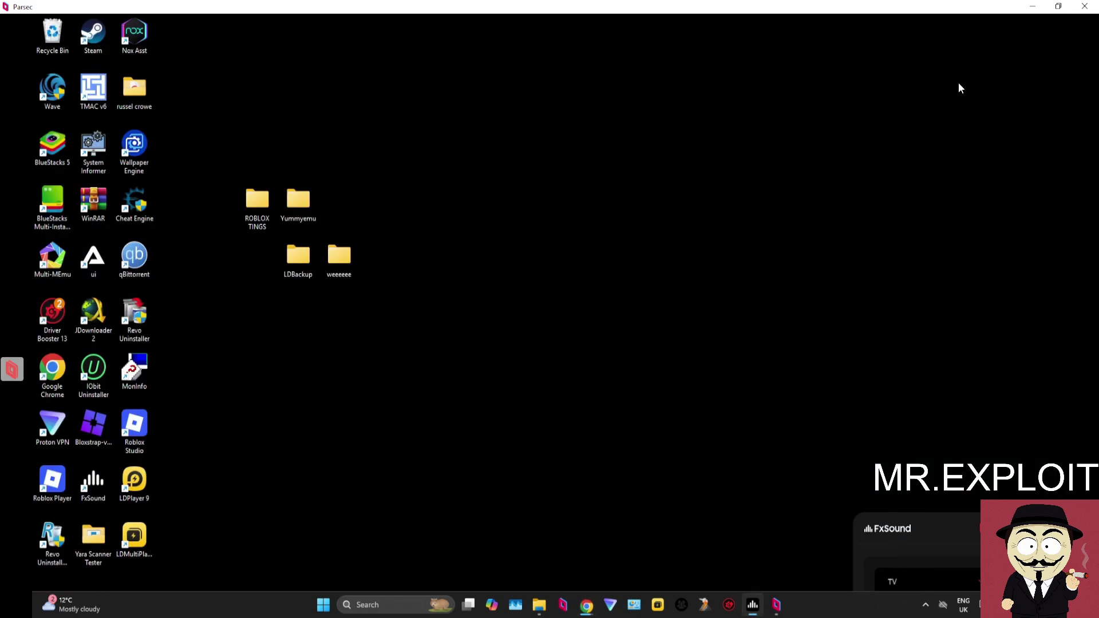
Step: Move the latestbunni archive from the Downloads folder to the desktop and close the folder window
{"action": "left_click", "coordinate": [539, 605]}
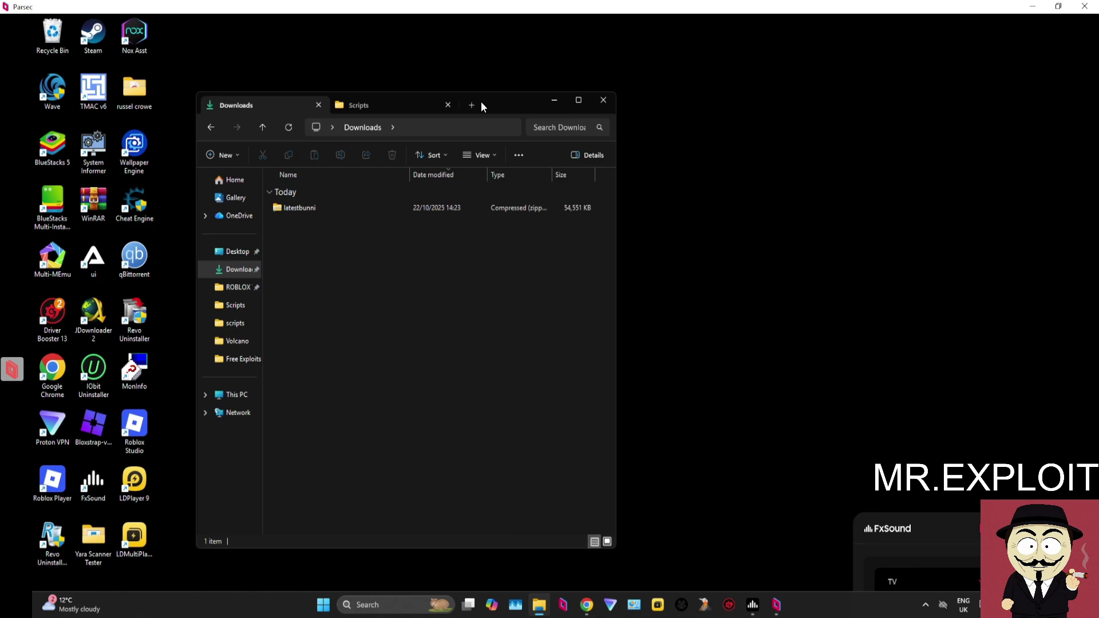
{"action": "left_click_drag", "start_coordinate": [481, 102], "coordinate": [642, 111]}
{"action": "left_click", "coordinate": [484, 219]}
{"action": "left_click_drag", "start_coordinate": [483, 219], "coordinate": [175, 366]}
{"action": "left_click", "coordinate": [764, 110]}
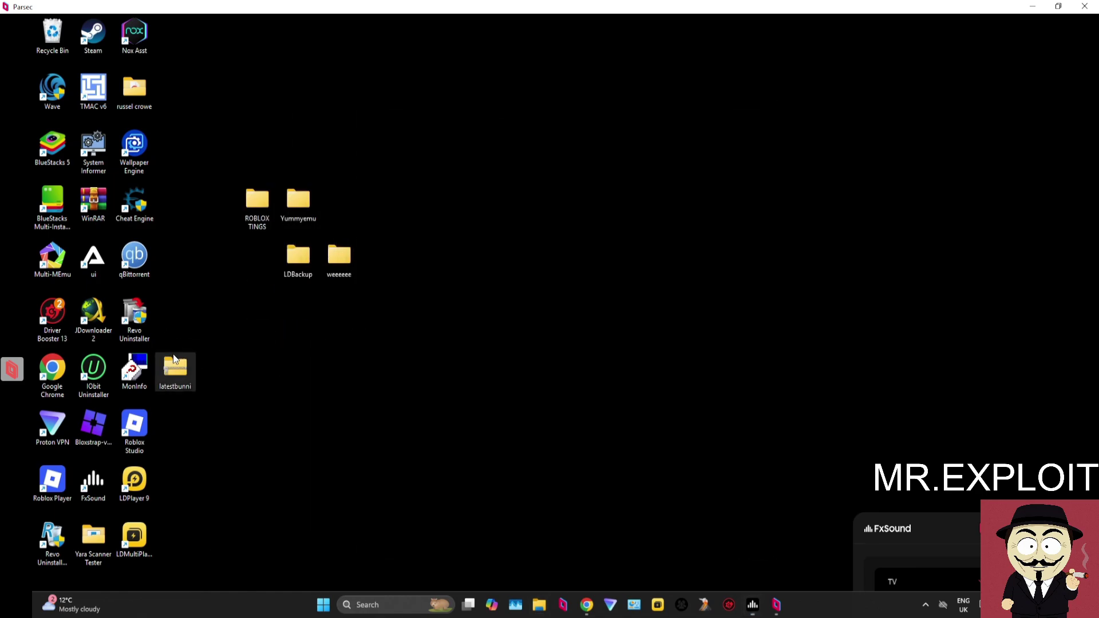
Step: Extract the latestbunni archive into its own folder on the desktop, showing the extracted files when complete
{"action": "right_click", "coordinate": [179, 373]}
{"action": "mouse_move", "coordinate": [258, 334]}
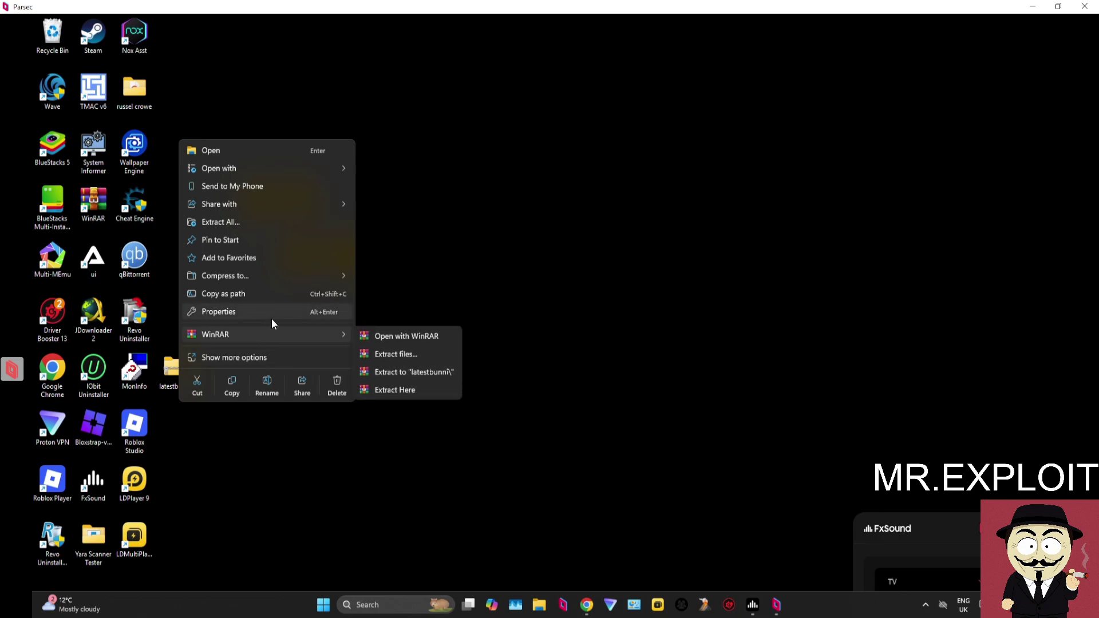
{"action": "left_click", "coordinate": [278, 221]}
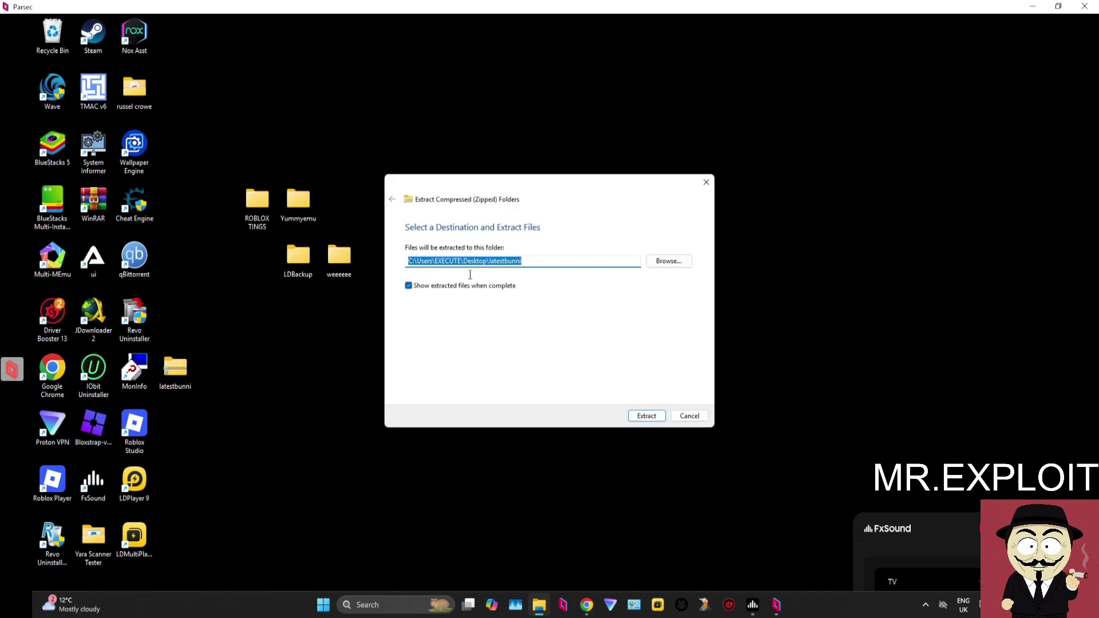
{"action": "left_click", "coordinate": [651, 415]}
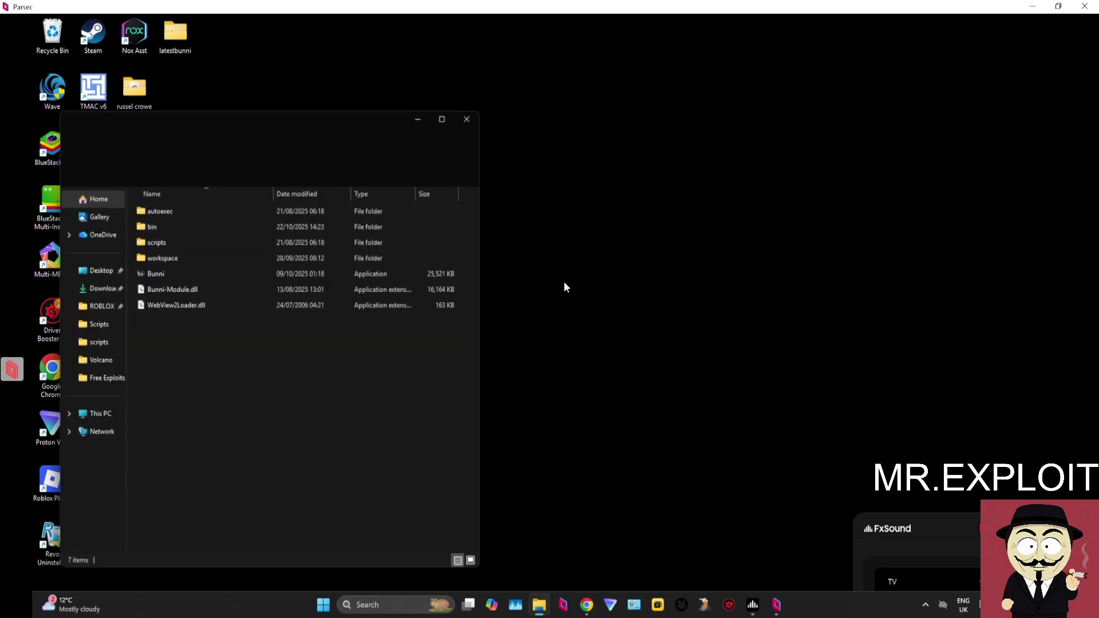
Step: Launch the Bunni application from the extracted folder and place its window beside the folder window
{"action": "mouse_move", "coordinate": [295, 115]}
{"action": "left_mouse_down"}
{"action": "mouse_move", "coordinate": [560, 103]}
{"action": "mouse_move", "coordinate": [284, 123]}
{"action": "left_mouse_up"}
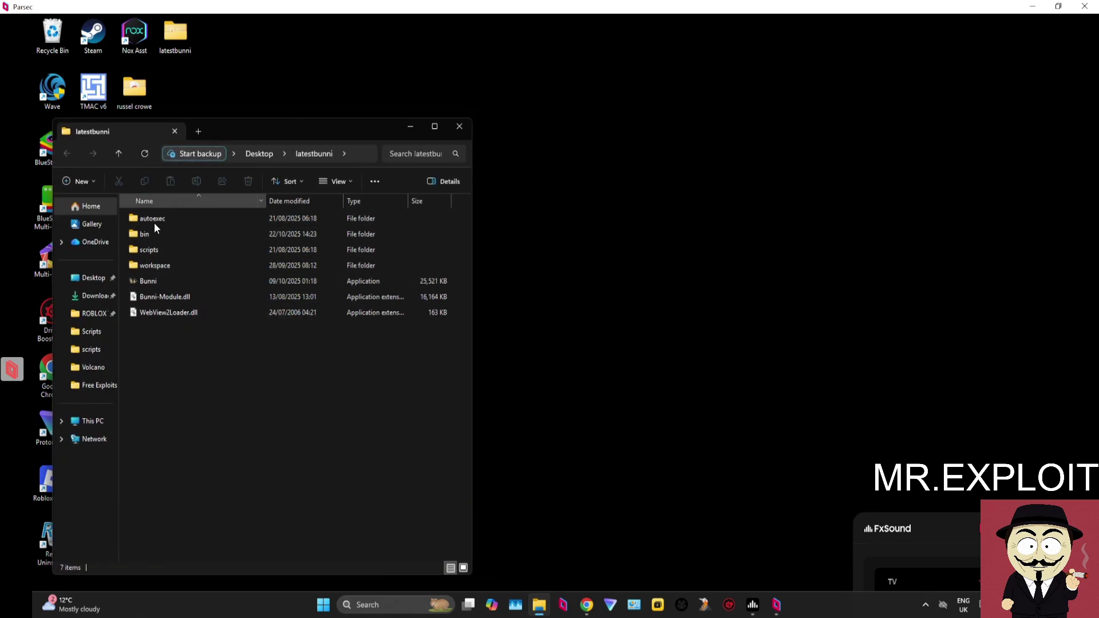
{"action": "double_click", "coordinate": [211, 280]}
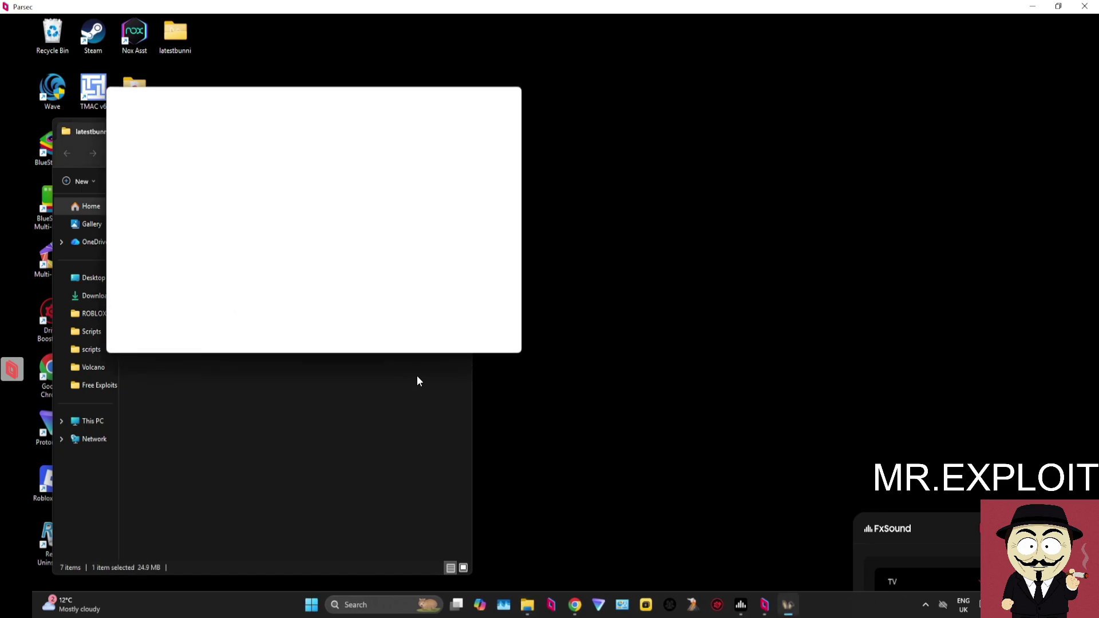
{"action": "left_click_drag", "start_coordinate": [362, 94], "coordinate": [755, 106]}
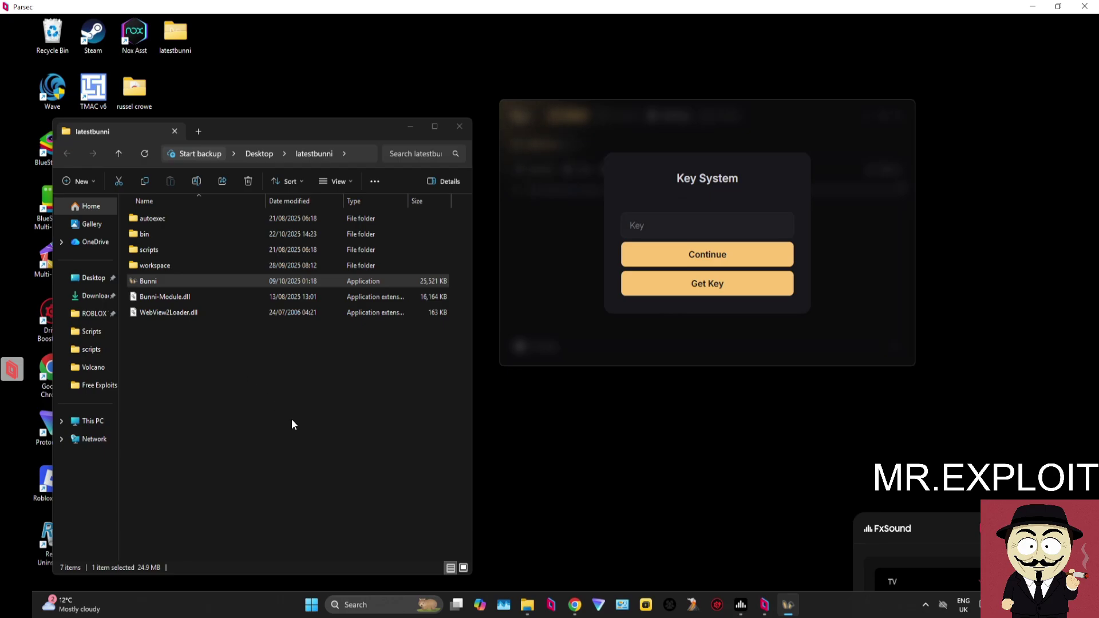
Step: Look up Virus & threat protection in Windows Security to check the antivirus status, and close it
{"action": "left_click", "coordinate": [382, 601]}
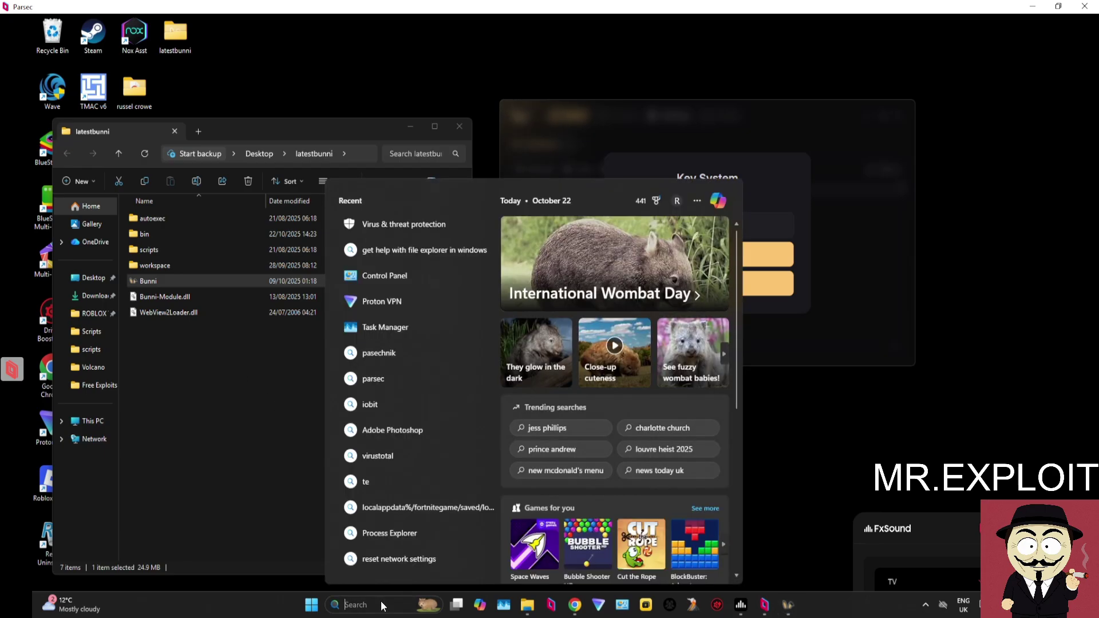
{"action": "type", "text": "virus"}
{"action": "key", "text": "Return"}
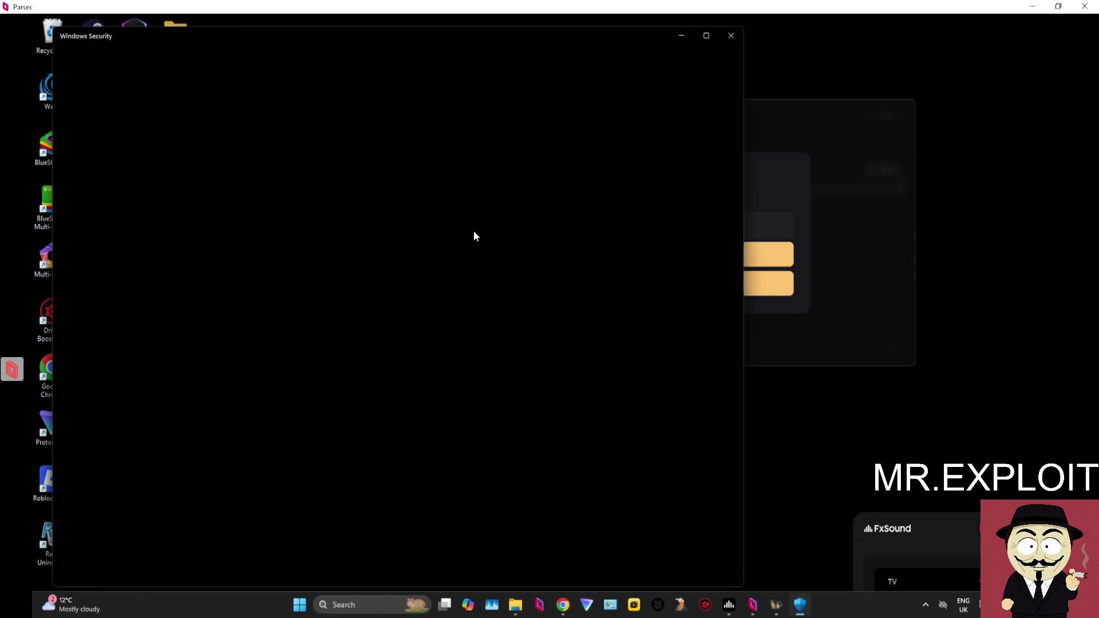
{"action": "left_click_drag", "start_coordinate": [390, 33], "coordinate": [386, 25]}
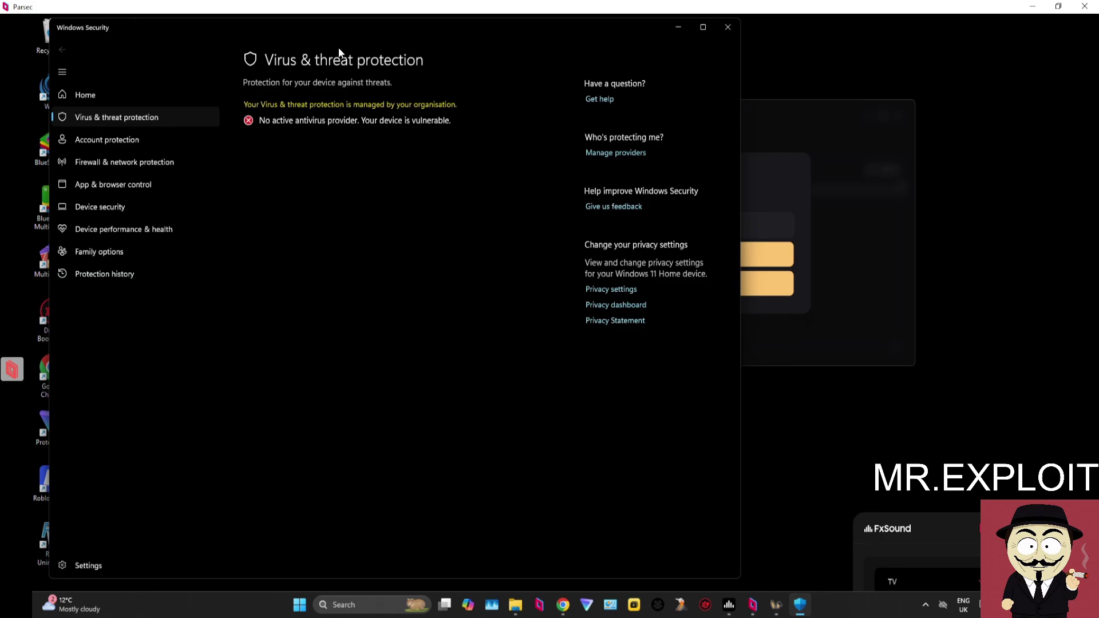
{"action": "left_click", "coordinate": [726, 28]}
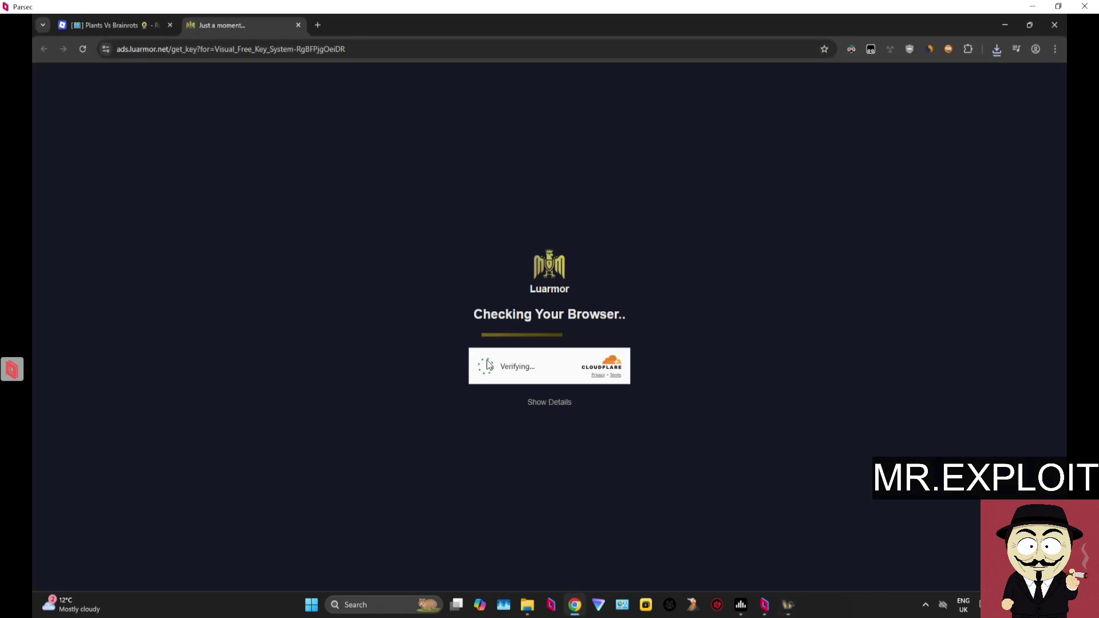
Step: Pass the browser's human verification for the key page, paste the access key into Bunni's Key System and continue
{"action": "left_click", "coordinate": [789, 607]}
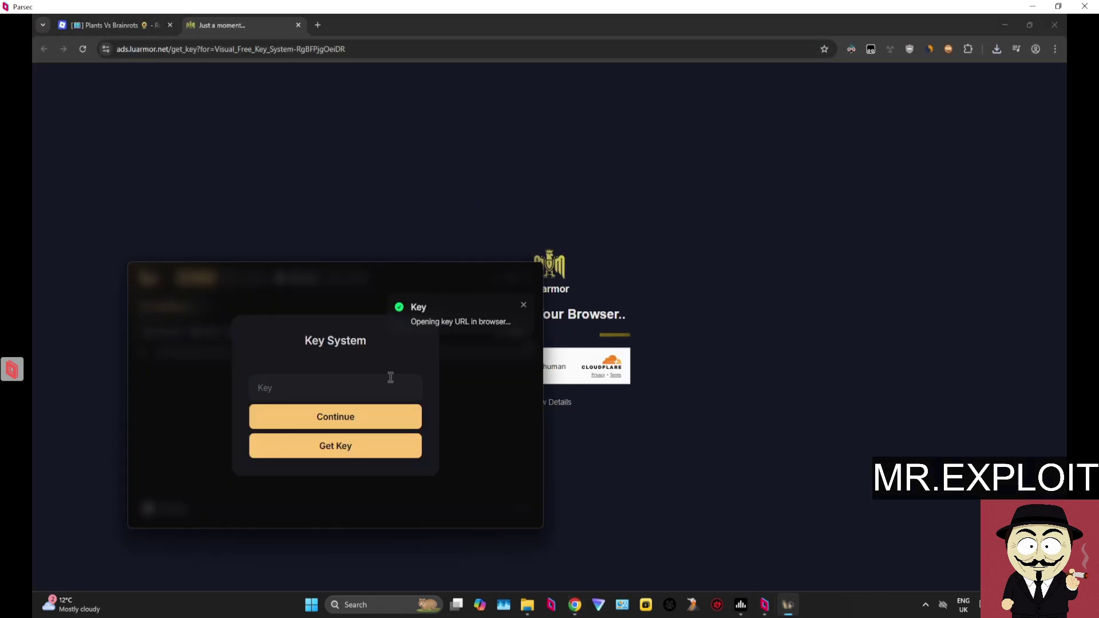
{"action": "left_click_drag", "start_coordinate": [345, 277], "coordinate": [276, 298]}
{"action": "left_click", "coordinate": [485, 366]}
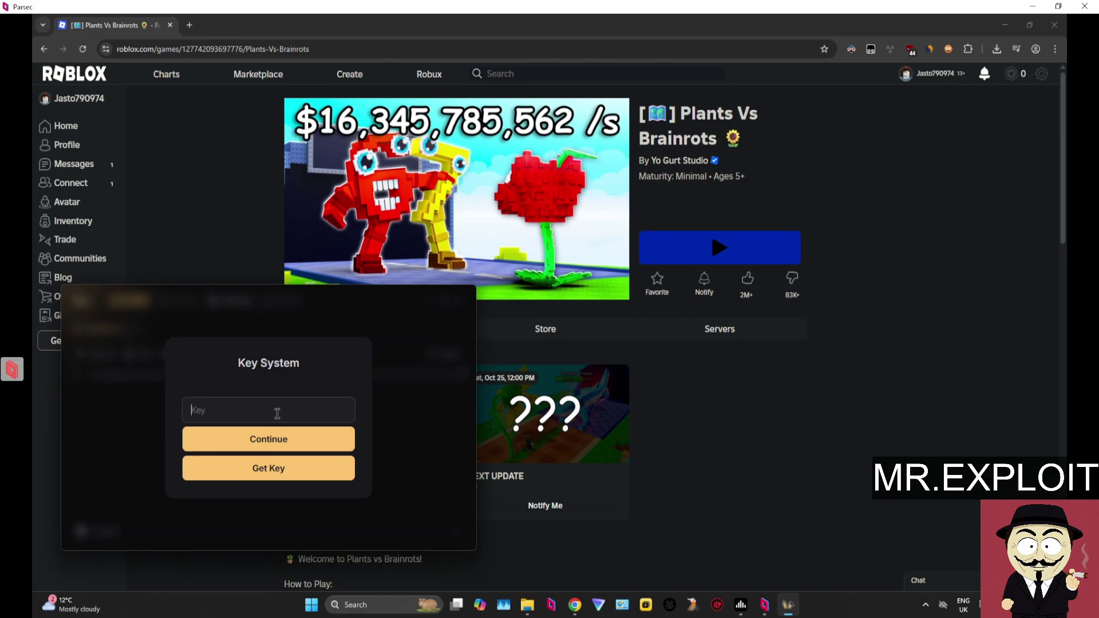
{"action": "key", "text": "ctrl+v"}
{"action": "left_click", "coordinate": [284, 442]}
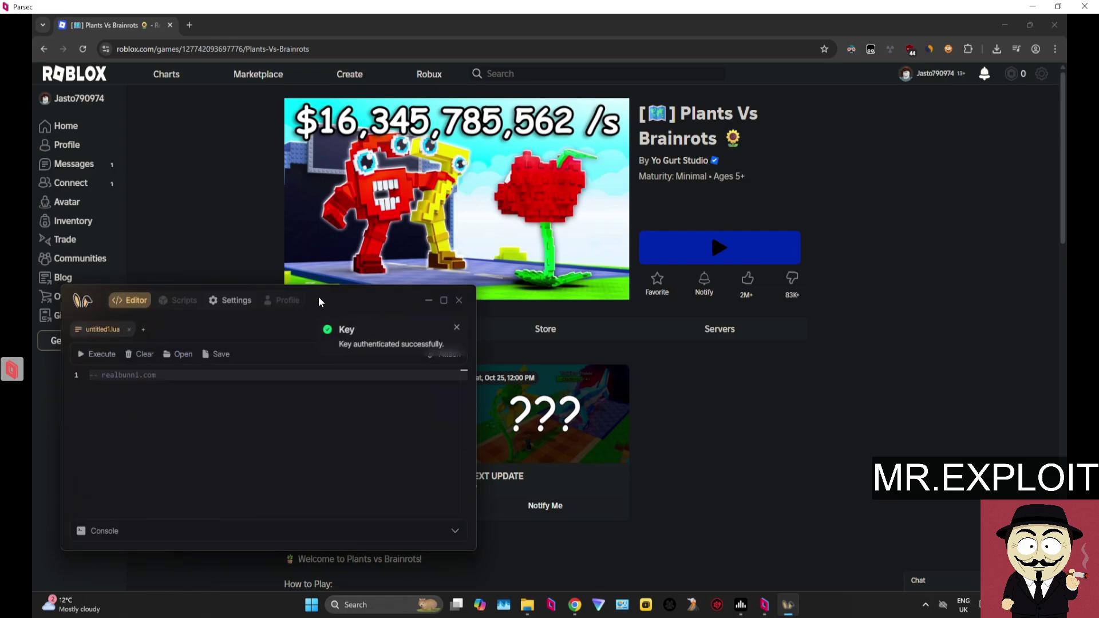
Step: Reposition the Bunni window, review its General settings and return to the script editor
{"action": "left_click_drag", "start_coordinate": [319, 302], "coordinate": [357, 317]}
{"action": "left_click", "coordinate": [268, 315]}
{"action": "scroll", "coordinate": [245, 474], "scroll_direction": "down", "scroll_amount": 1}
{"action": "scroll", "coordinate": [246, 475], "scroll_direction": "up", "scroll_amount": 1}
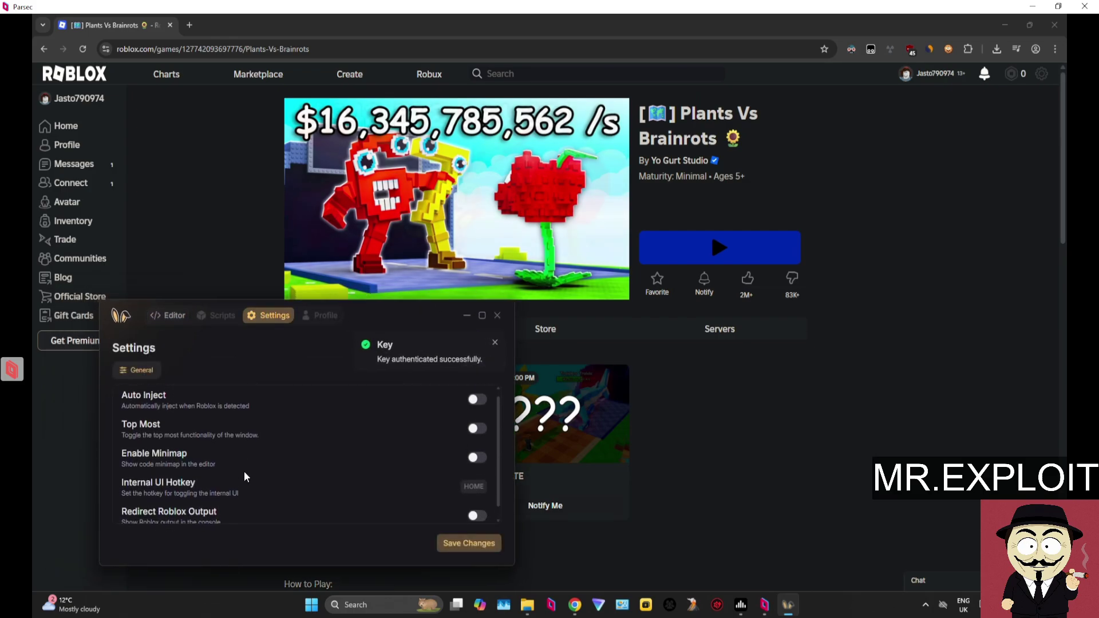
{"action": "left_click", "coordinate": [181, 316]}
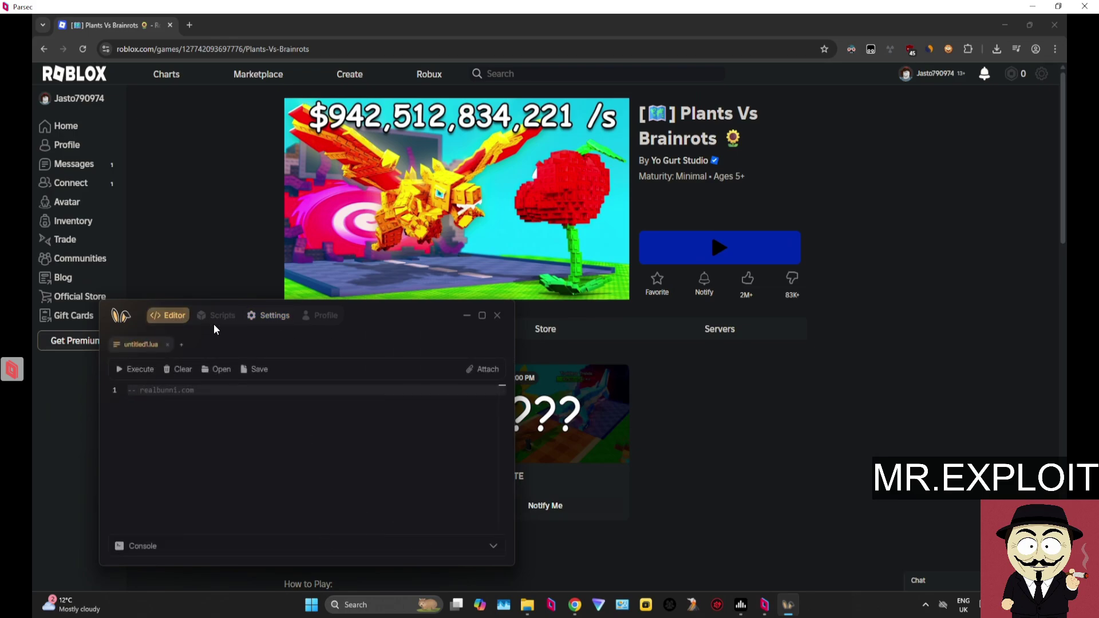
Step: Turn on Redirect Roblox Output in Bunni's General settings and look over the other options
{"action": "left_click", "coordinate": [267, 316]}
{"action": "scroll", "coordinate": [309, 413], "scroll_direction": "down", "scroll_amount": 1}
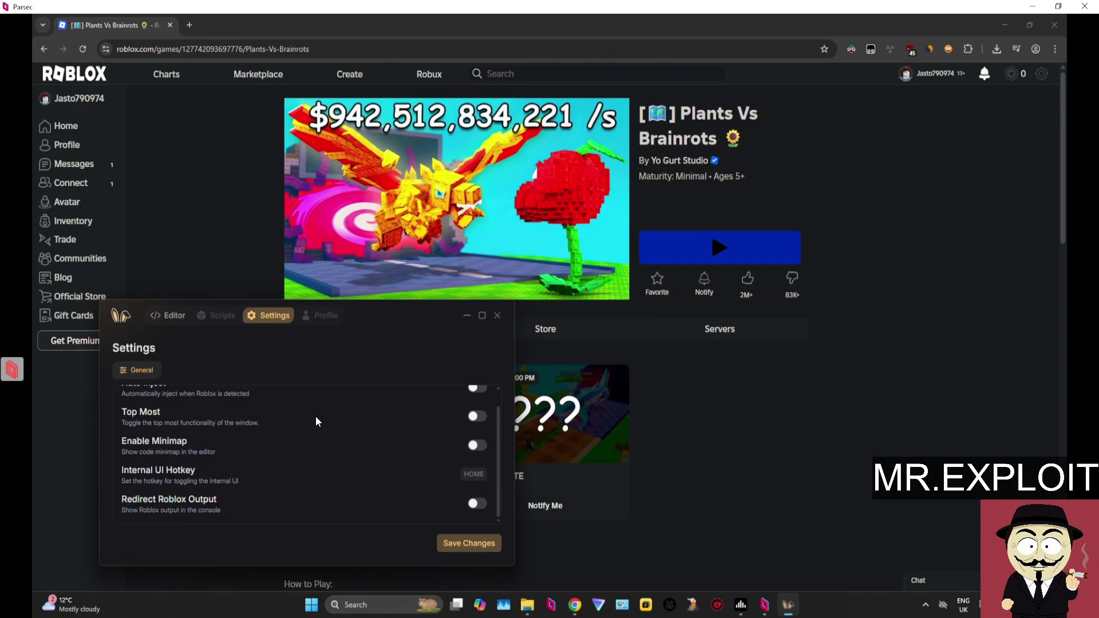
{"action": "scroll", "coordinate": [317, 424], "scroll_direction": "up", "scroll_amount": 1}
{"action": "scroll", "coordinate": [273, 440], "scroll_direction": "down", "scroll_amount": 1}
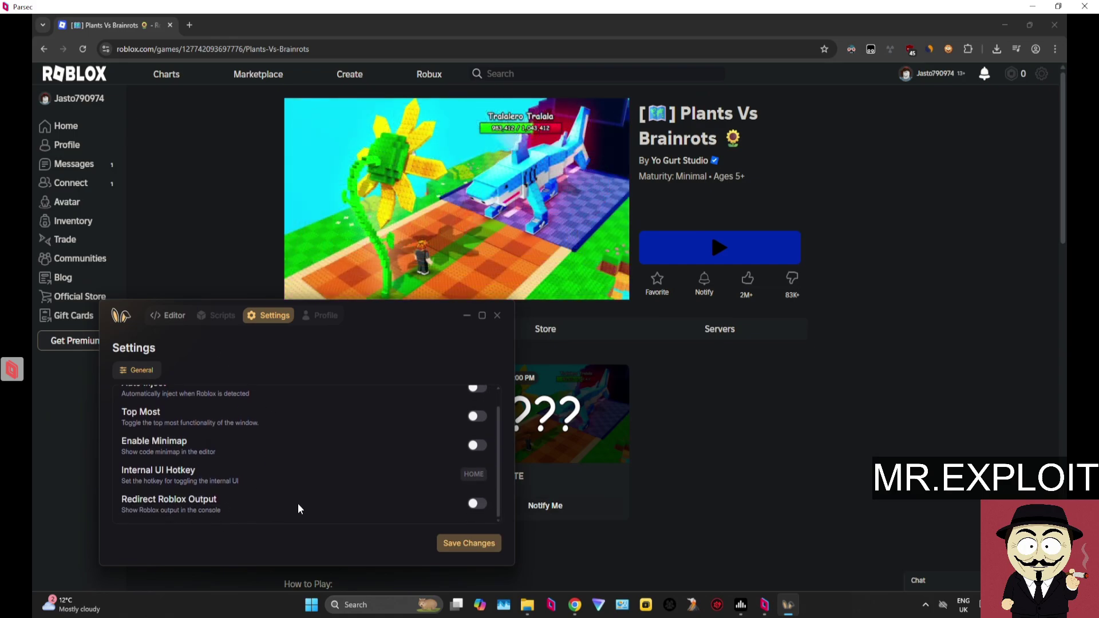
{"action": "left_click", "coordinate": [479, 505]}
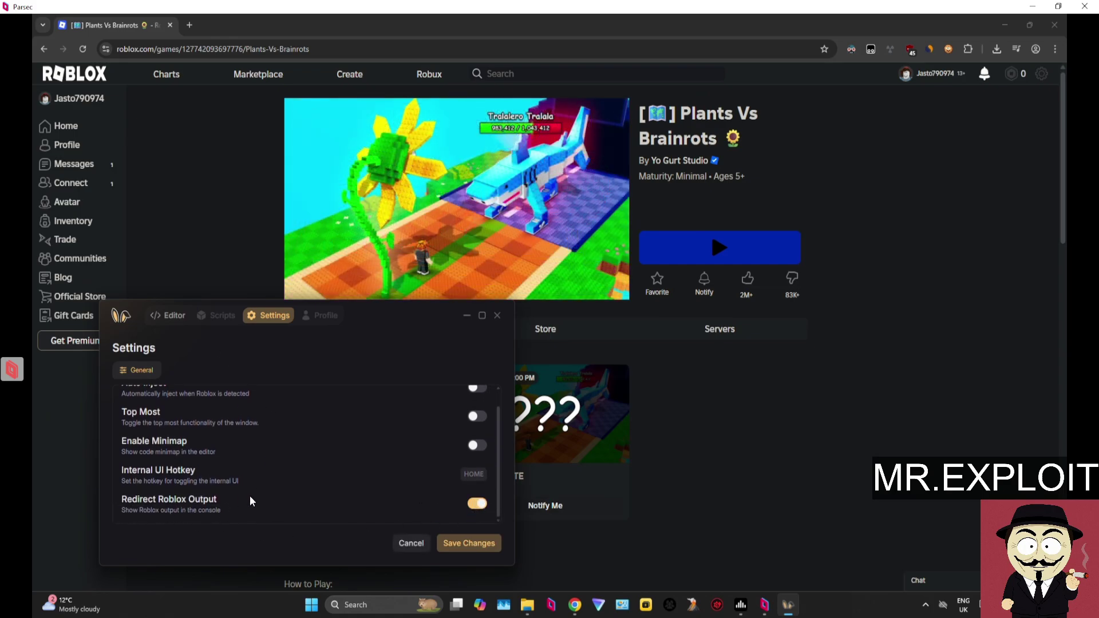
{"action": "scroll", "coordinate": [252, 500], "scroll_direction": "up", "scroll_amount": 1}
{"action": "scroll", "coordinate": [240, 499], "scroll_direction": "down", "scroll_amount": 1}
{"action": "scroll", "coordinate": [222, 495], "scroll_direction": "up", "scroll_amount": 1}
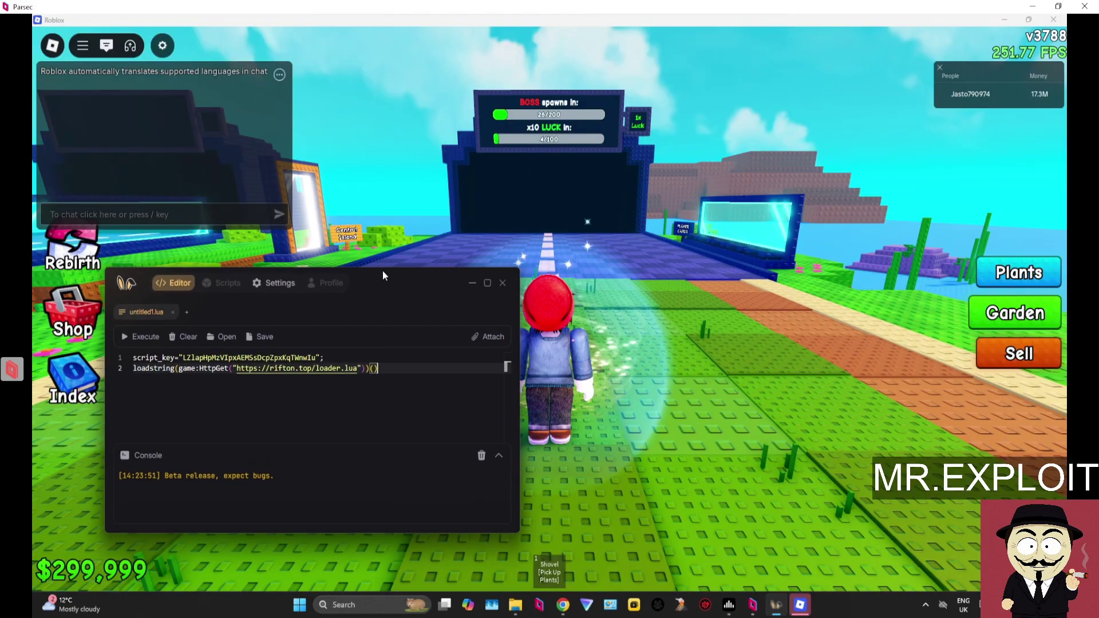
Step: Reposition the Bunni window over the running game and attach Bunni to Roblox
{"action": "left_click_drag", "start_coordinate": [382, 270], "coordinate": [351, 251]}
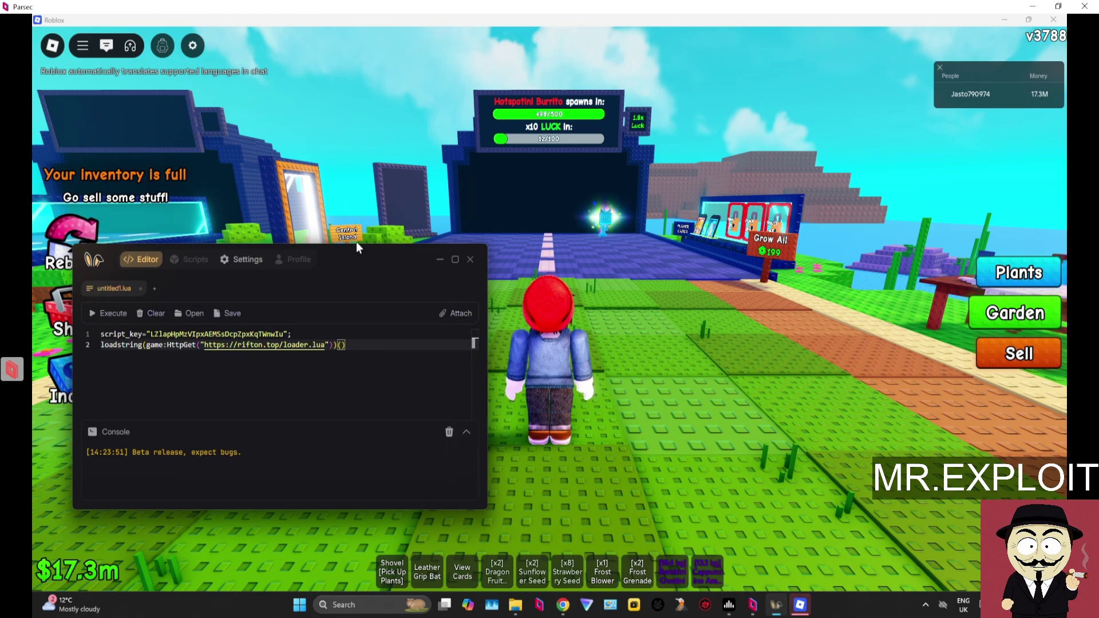
{"action": "left_click_drag", "start_coordinate": [356, 243], "coordinate": [364, 264]}
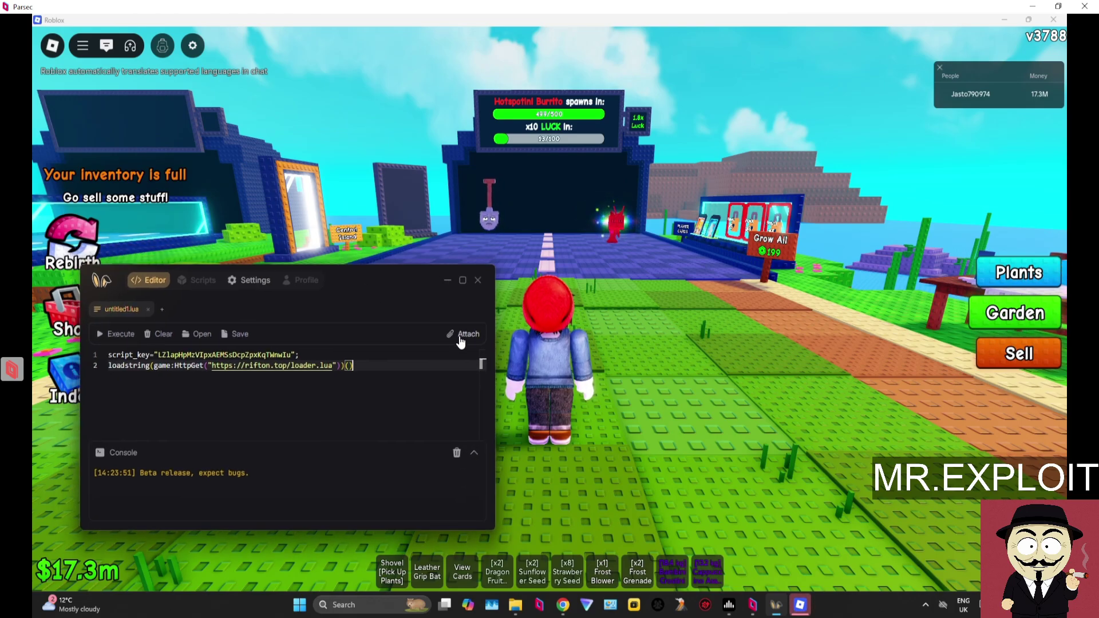
{"action": "left_click", "coordinate": [461, 338]}
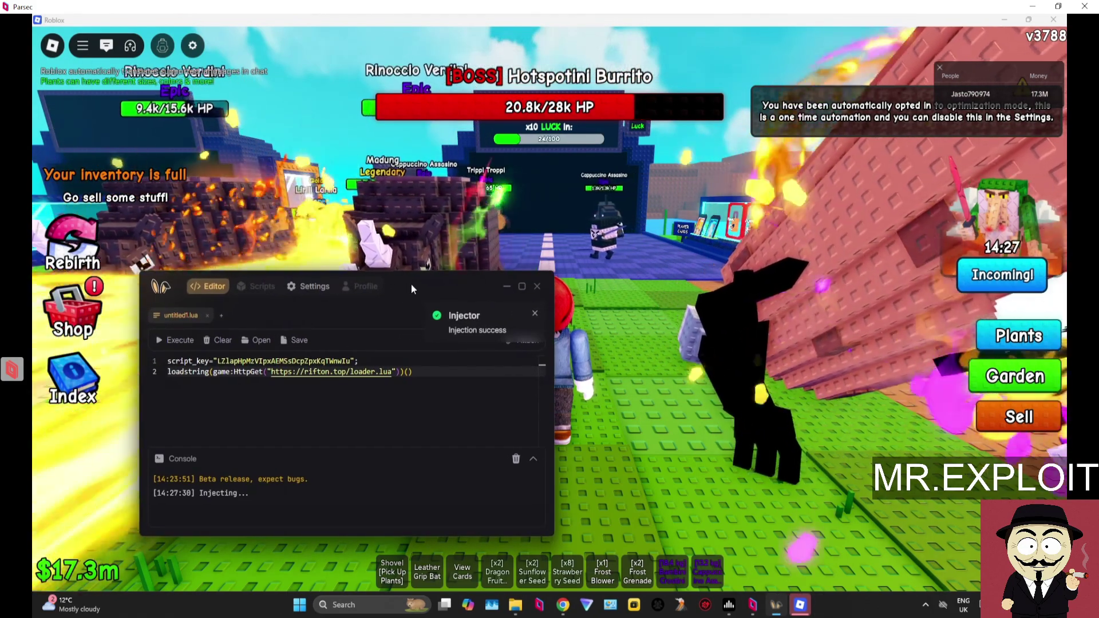
Step: Bring the Bunni editor back over the game and run the rifton.top loader script in Plants Vs Brainrots
{"action": "left_click", "coordinate": [517, 201]}
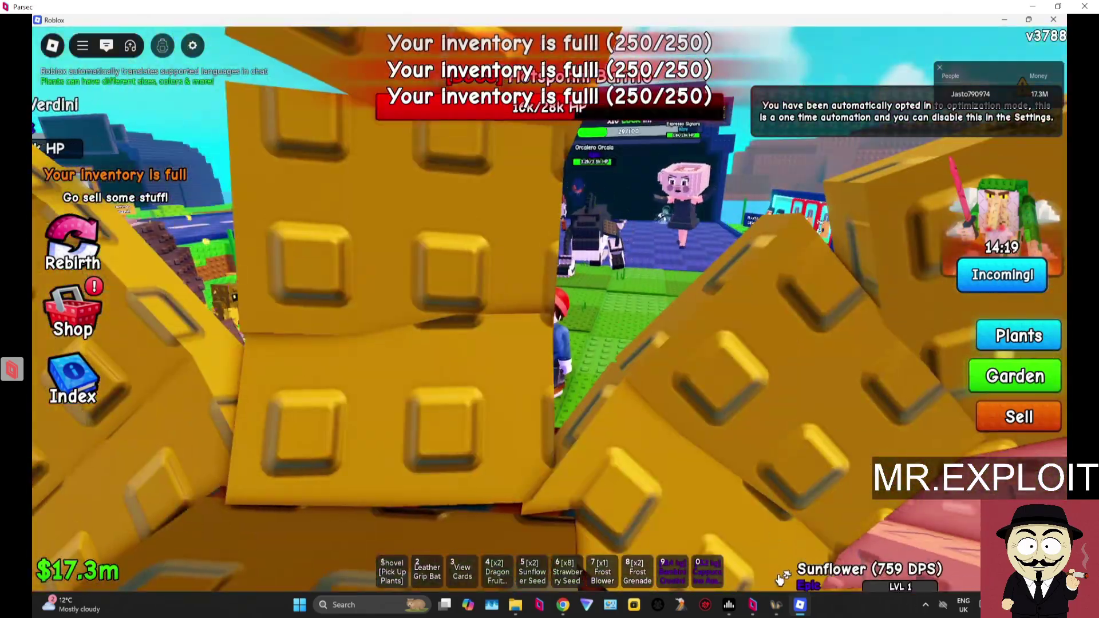
{"action": "left_click", "coordinate": [776, 604]}
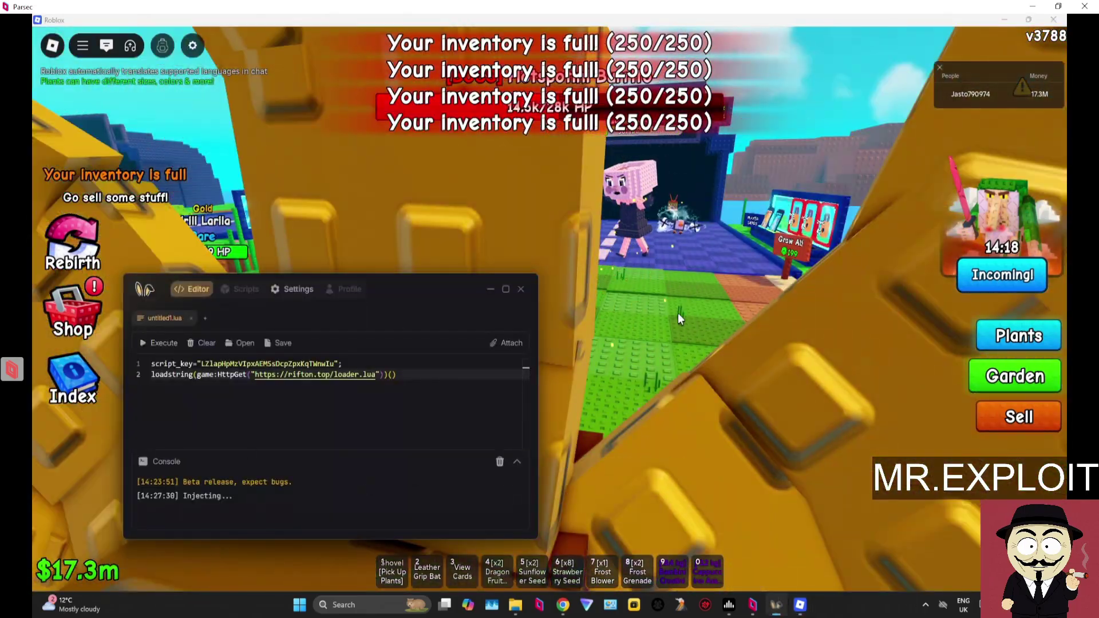
{"action": "left_click", "coordinate": [679, 319]}
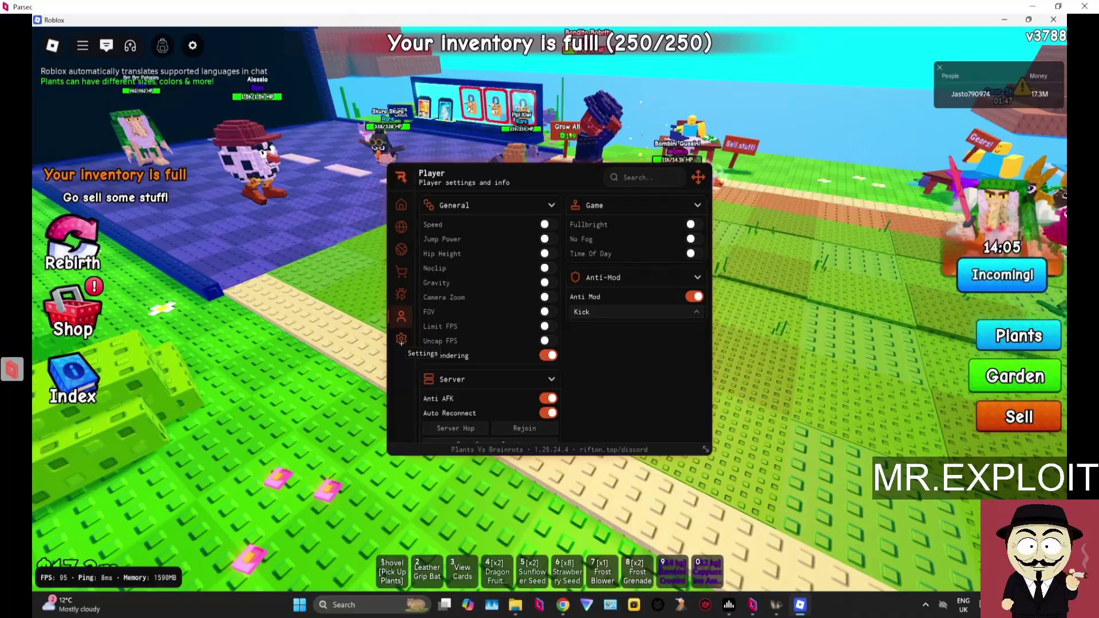
Step: Look through the Rift menu's Settings, Player, Shop and Main pages, including the Teleports, Combat and Potions options
{"action": "left_click", "coordinate": [402, 340]}
{"action": "left_click", "coordinate": [401, 316]}
{"action": "left_click", "coordinate": [402, 274]}
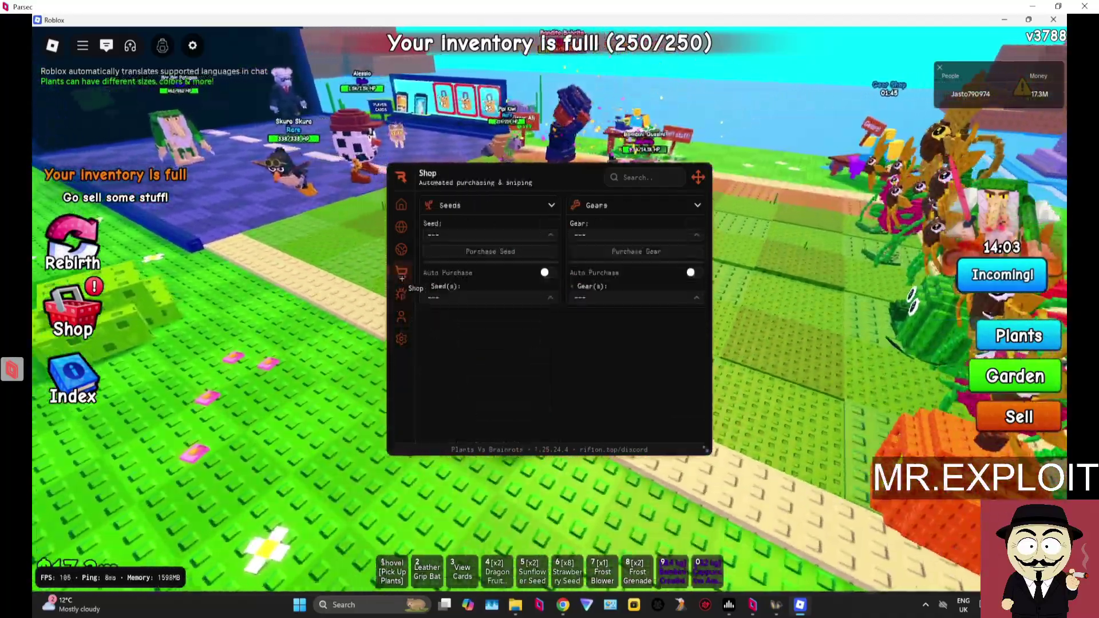
{"action": "left_click", "coordinate": [401, 250]}
{"action": "left_click", "coordinate": [401, 227]}
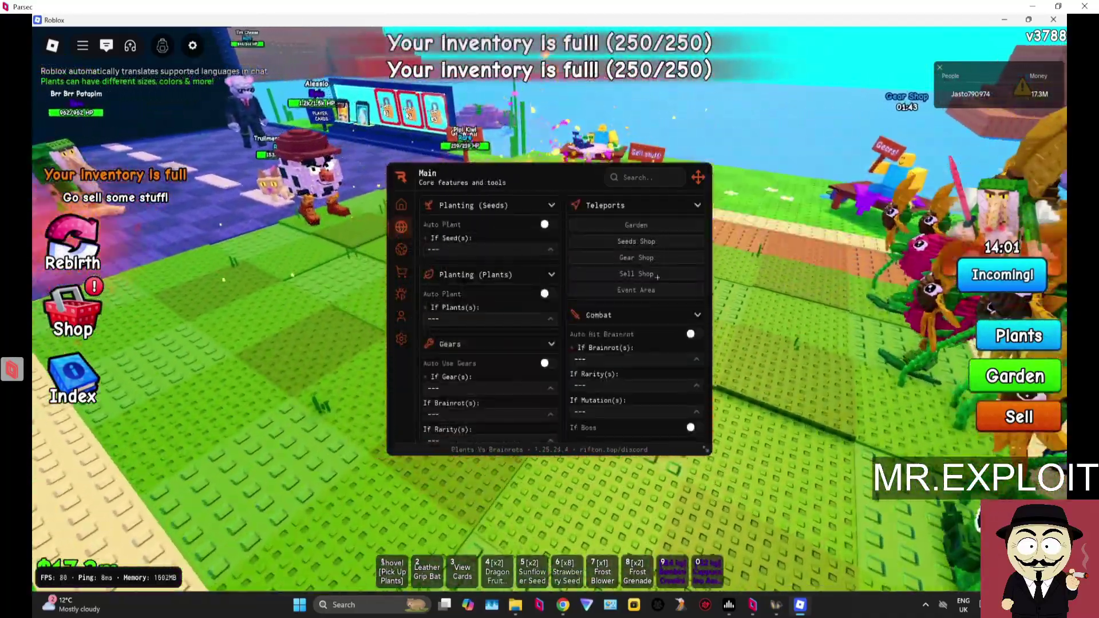
{"action": "scroll", "coordinate": [658, 277], "scroll_direction": "down", "scroll_amount": 5}
{"action": "scroll", "coordinate": [646, 338], "scroll_direction": "up", "scroll_amount": 3}
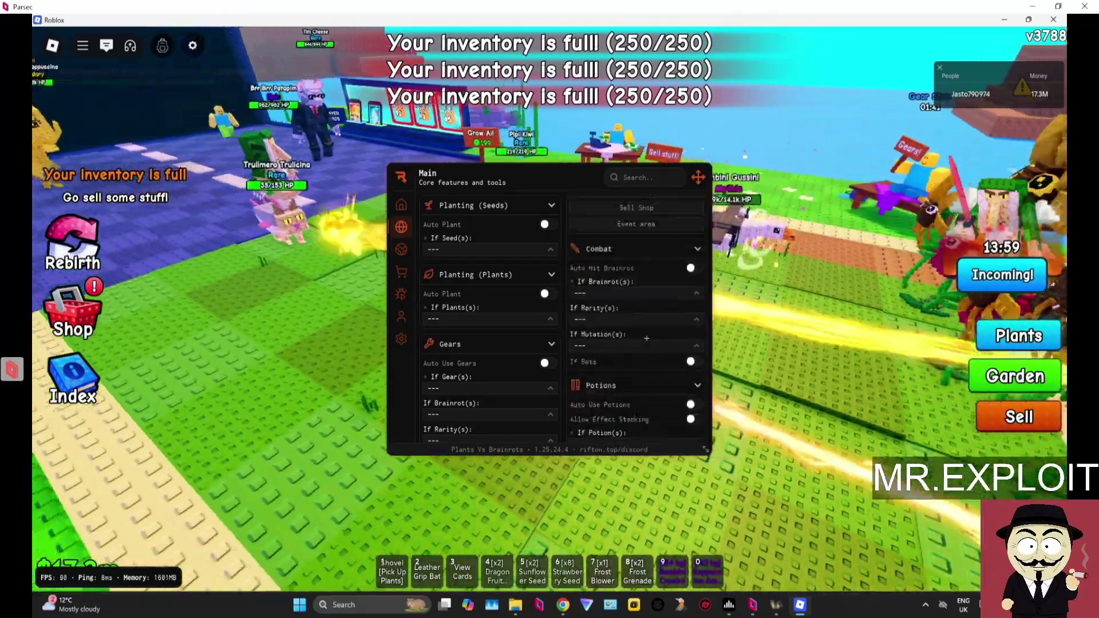
{"action": "scroll", "coordinate": [646, 338], "scroll_direction": "down", "scroll_amount": 2}
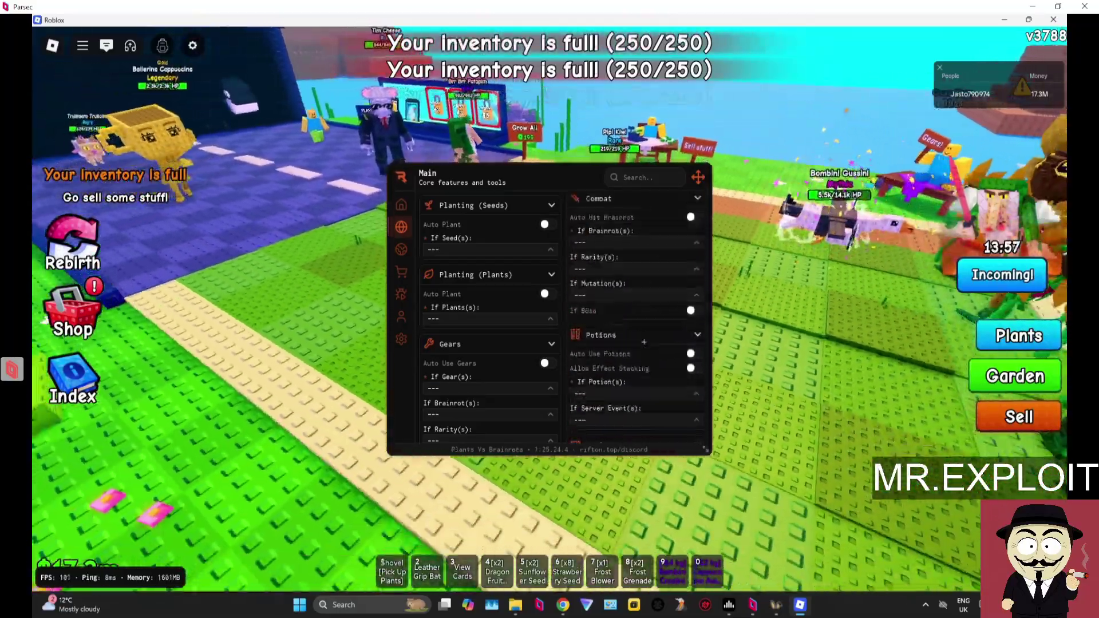
{"action": "scroll", "coordinate": [644, 342], "scroll_direction": "up", "scroll_amount": 4}
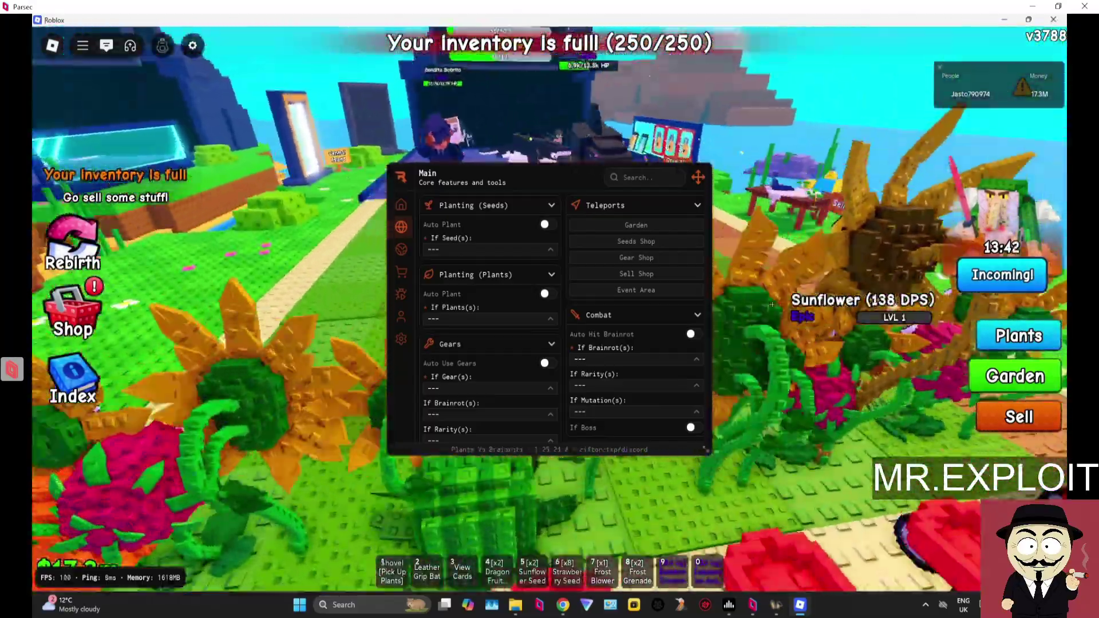
Step: Walk the character across the garden's brainrot platforms to collect their cash
{"action": "key", "text": "w"}
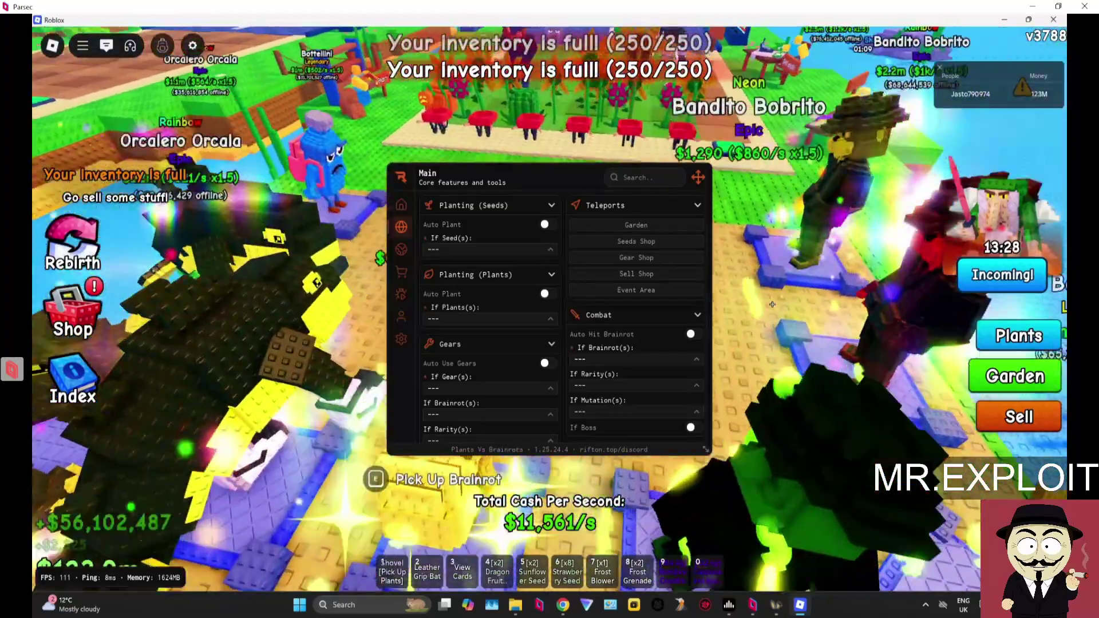
Step: Bring up and reposition the Bunni editor over the game, and minimize Roblox to return to the Plants Vs Brainrots web page
{"action": "key", "text": "alt+Tab"}
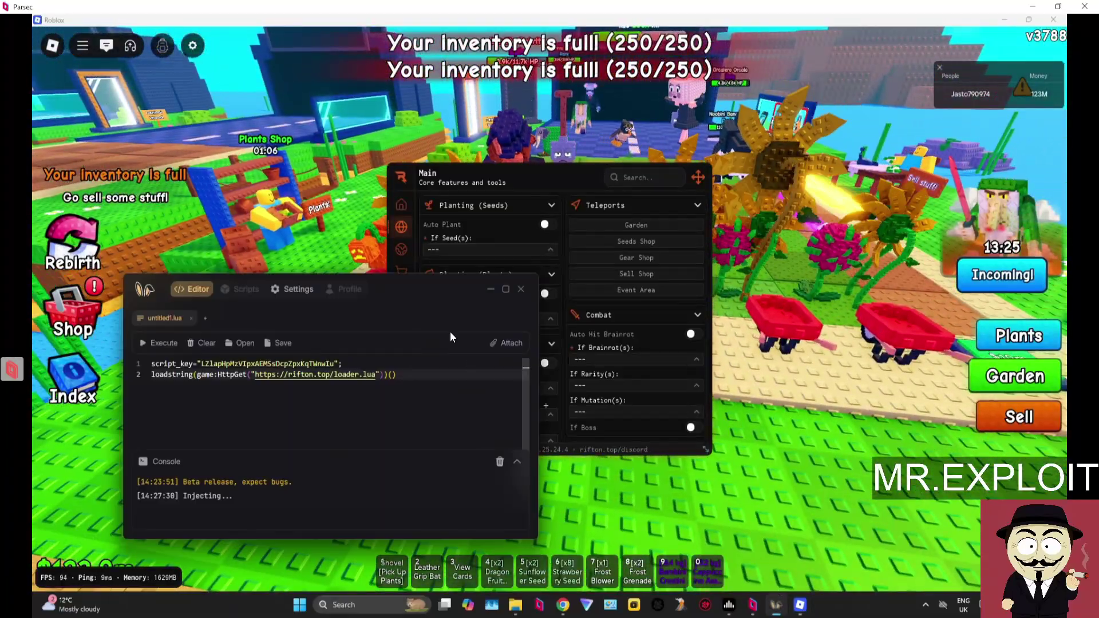
{"action": "left_click_drag", "start_coordinate": [417, 291], "coordinate": [398, 293]}
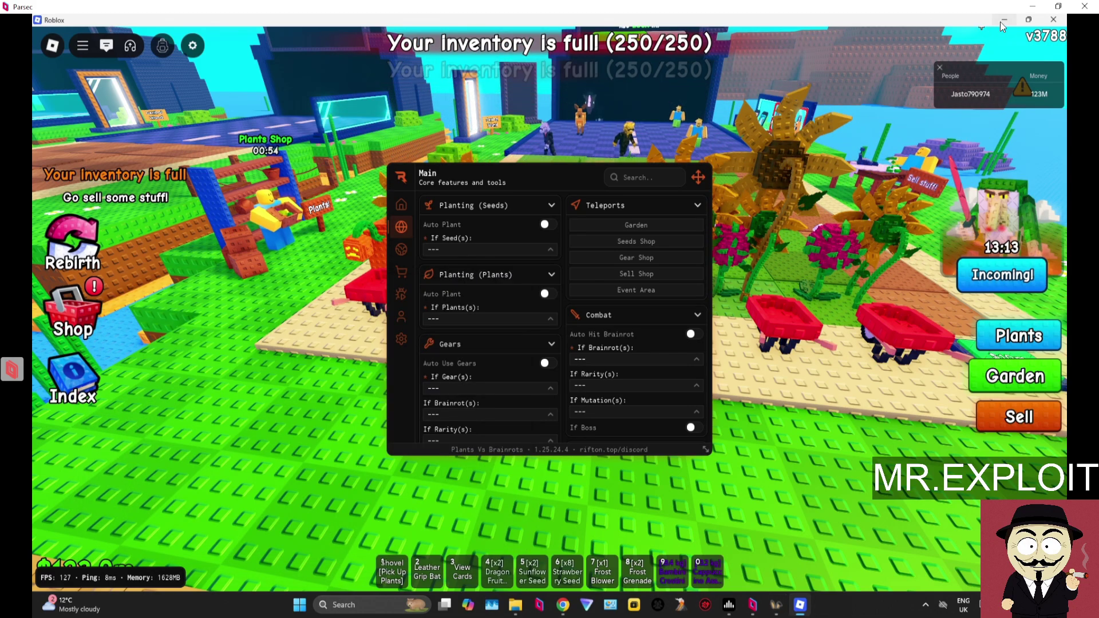
{"action": "left_click", "coordinate": [1002, 22]}
{"action": "left_click", "coordinate": [884, 318]}
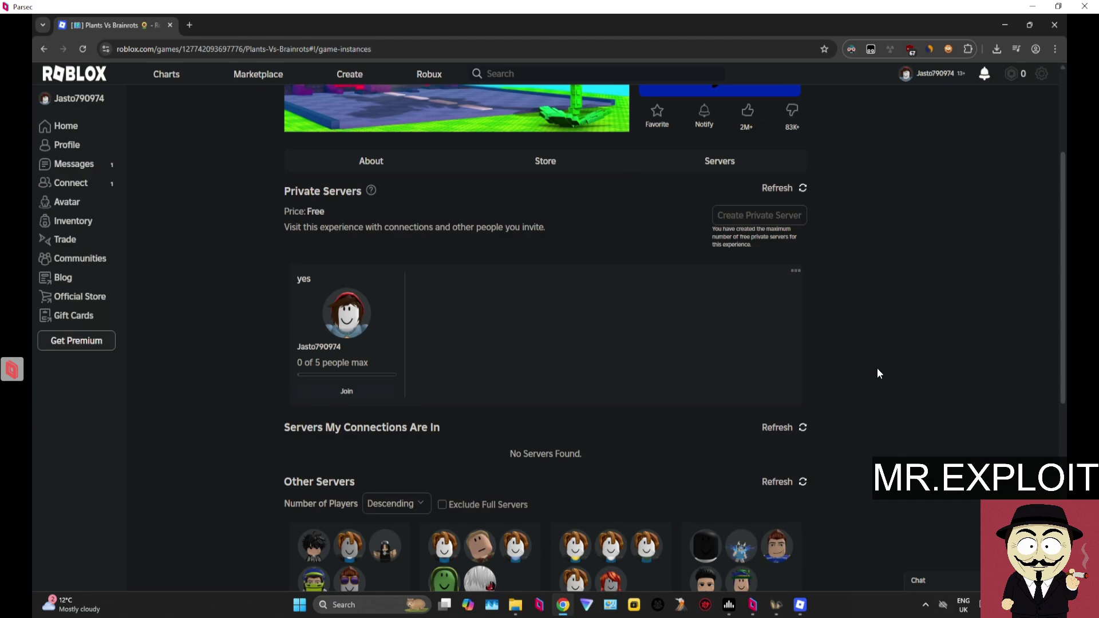